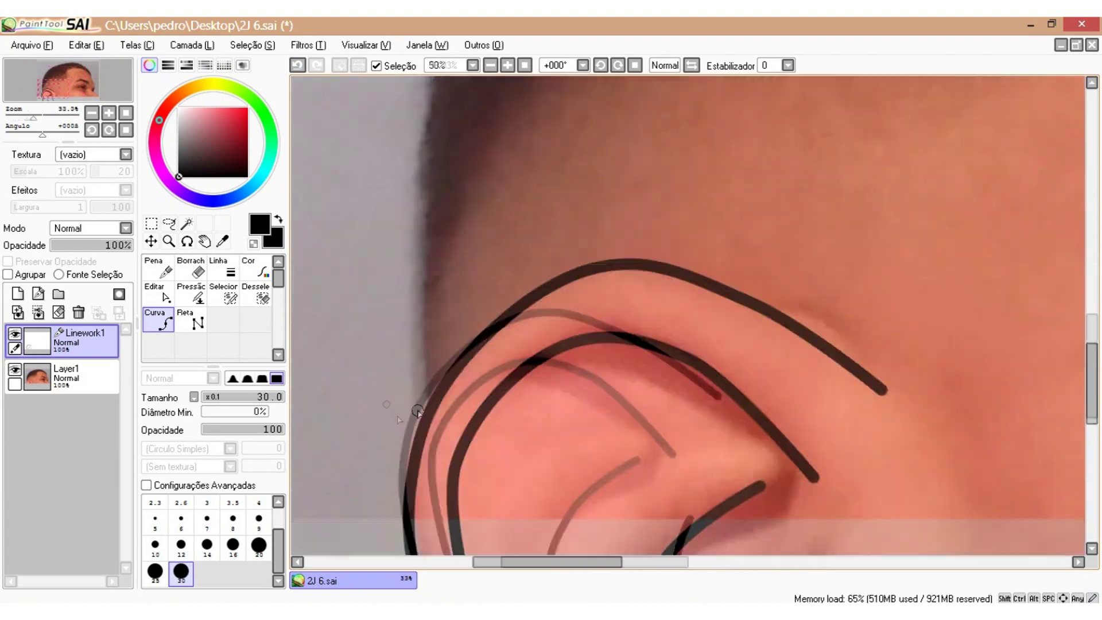
# Trace the outline of the head, forehead and nose over the photo on Linework1 with the Curve tool
pyautogui.moveTo(430, 233); pyautogui.dragTo(326, 367)
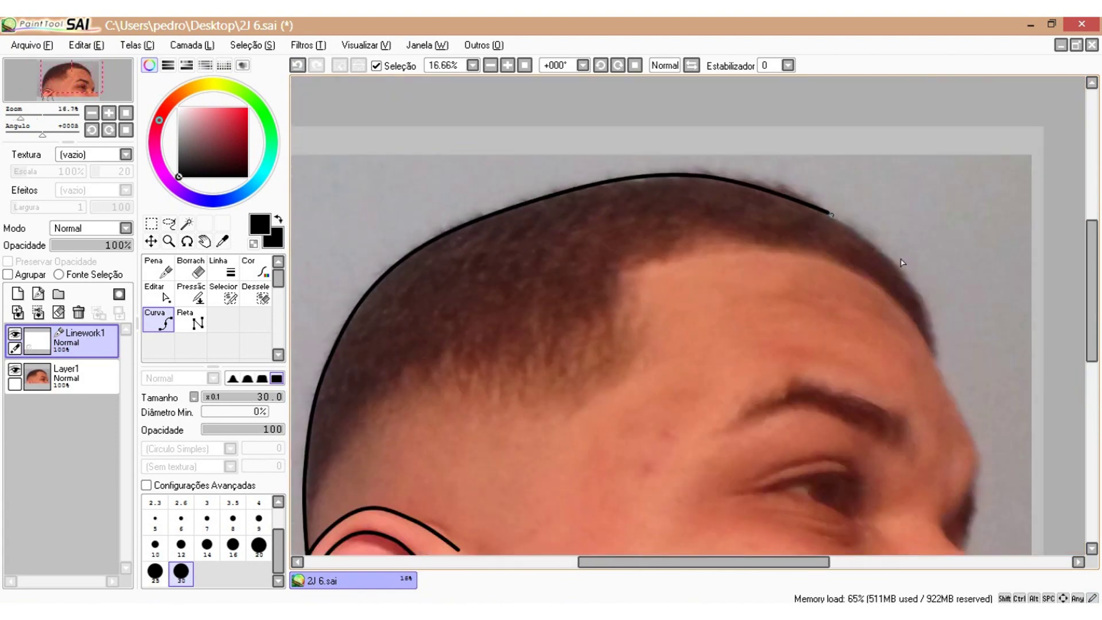
pyautogui.moveTo(759, 245); pyautogui.dragTo(608, 128)
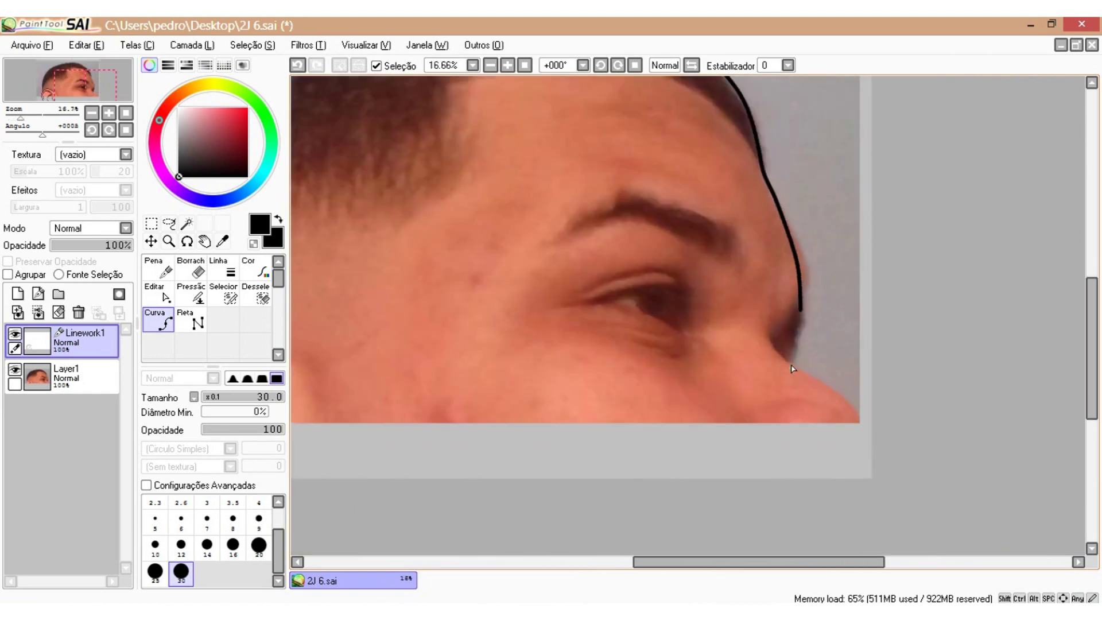
pyautogui.scroll(1, 718, 448)
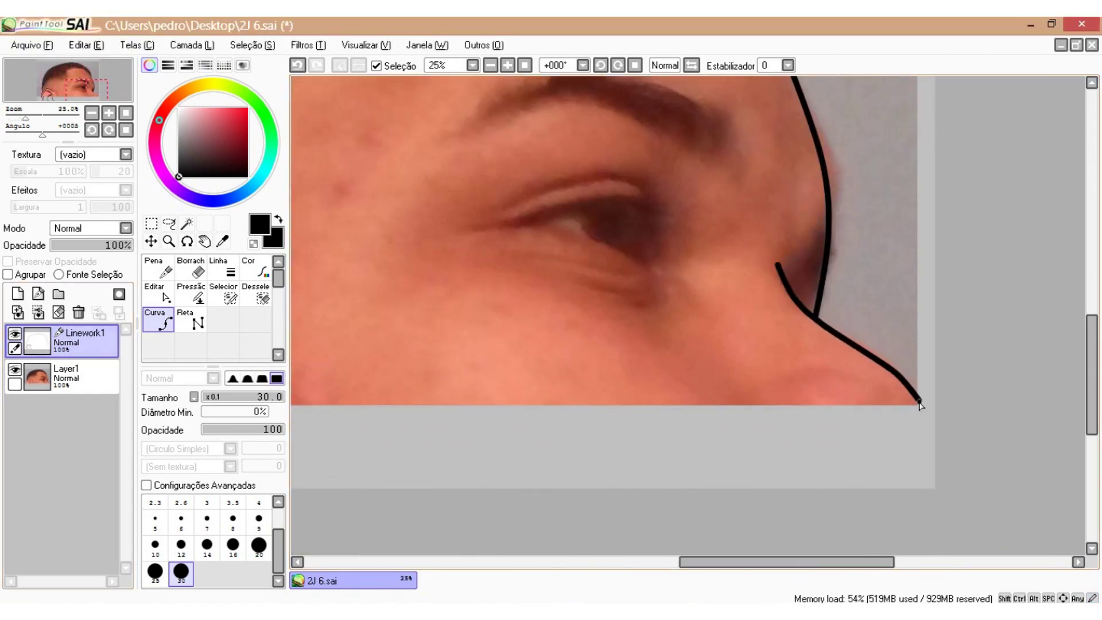
pyautogui.scroll(-1, 765, 416)
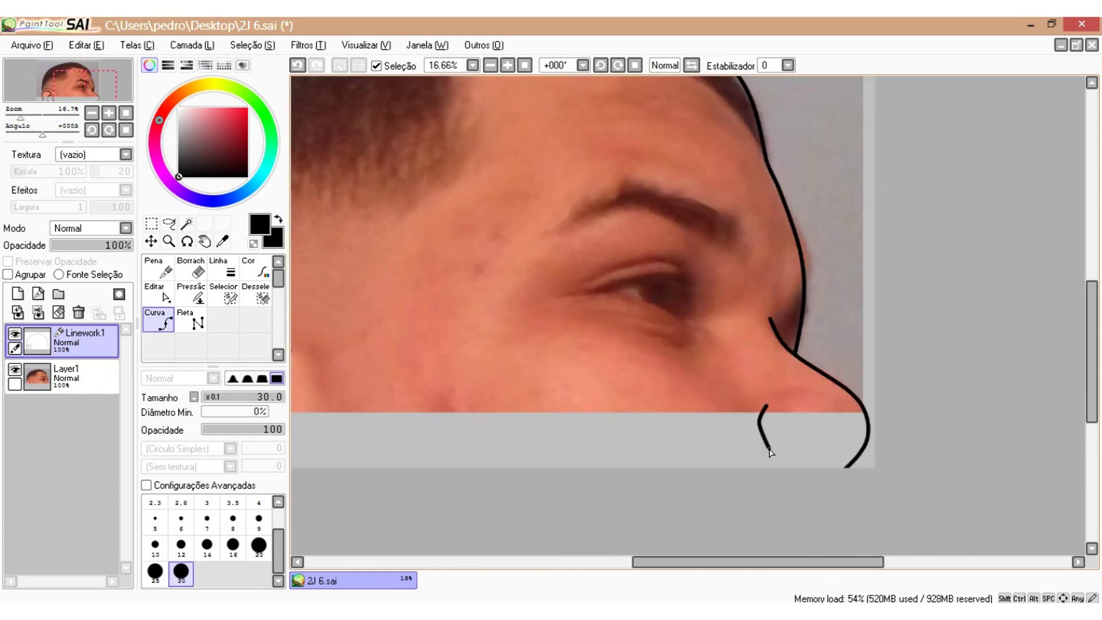
# Outline the near eyebrow as a closed shape, and add the far eyebrow tip and the nostril curve
pyautogui.scroll(2, 566, 328)
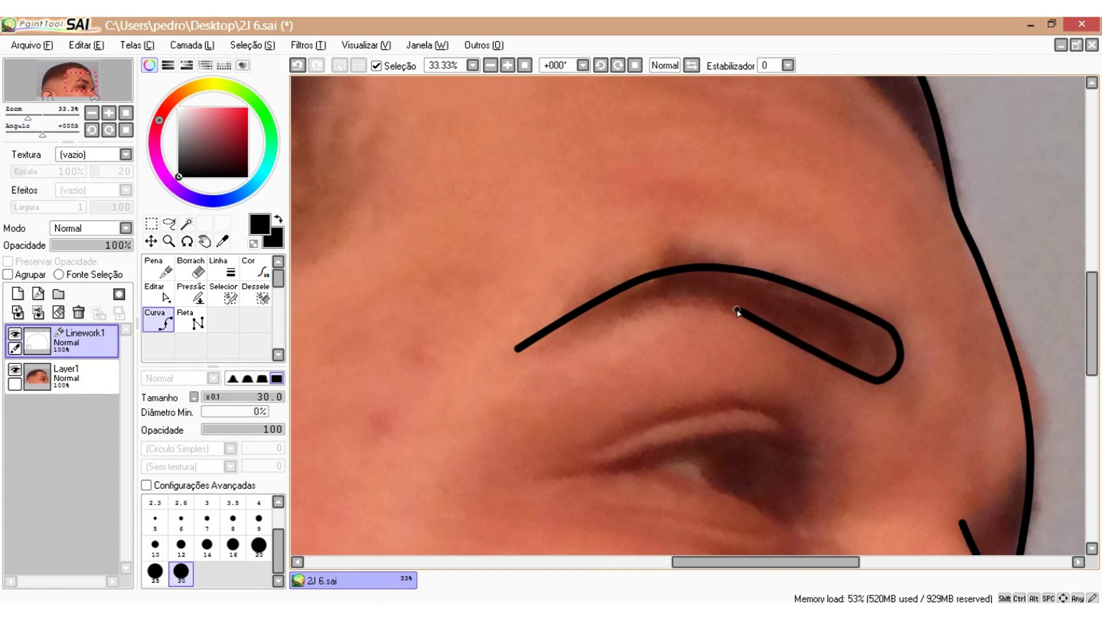
pyautogui.press('Return')
pyautogui.moveTo(746, 402); pyautogui.dragTo(497, 249)
pyautogui.scroll(-1, 497, 249)
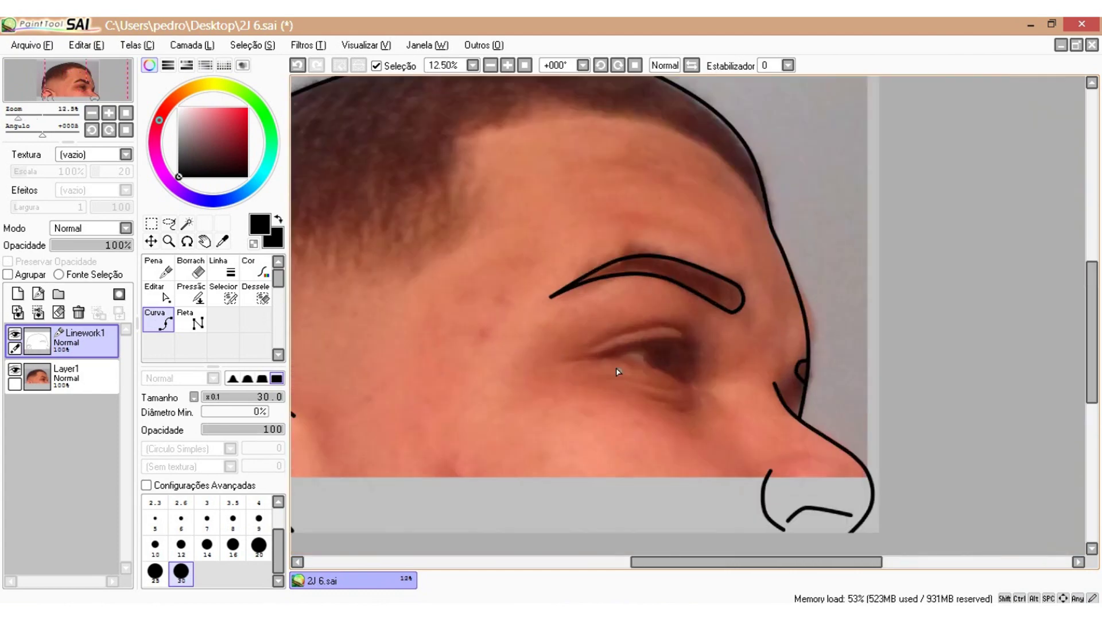
# Trace the eye over the photo with curves for the upper and lower lids, the iris and the eyelid crease
pyautogui.scroll(1, 571, 345)
pyautogui.click(572, 345)
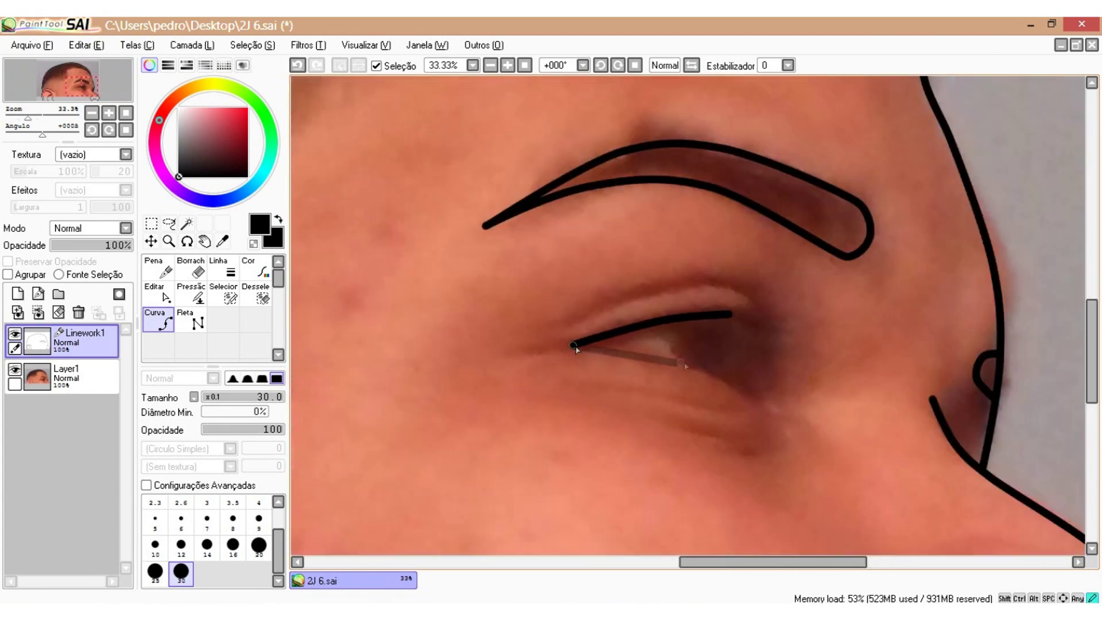
pyautogui.scroll(3, 718, 364)
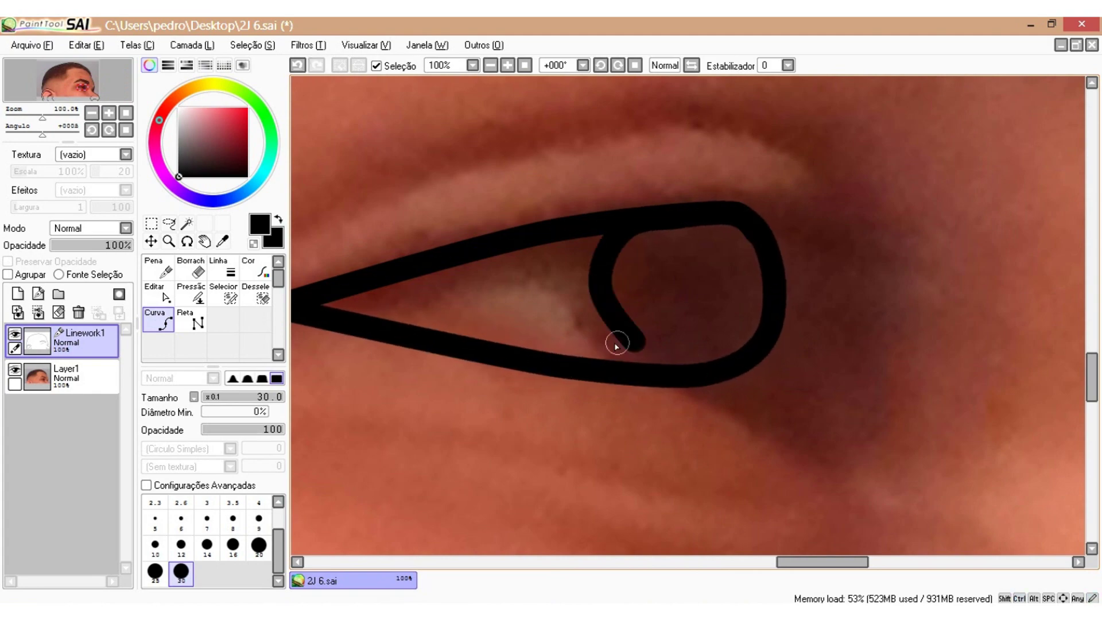
pyautogui.press('Return')
pyautogui.scroll(-4, 616, 346)
# Trace the hairline from the forehead around the temple to the ear, and select the enclosed hair area with the Magic Wand
pyautogui.moveTo(782, 390); pyautogui.dragTo(1012, 423)
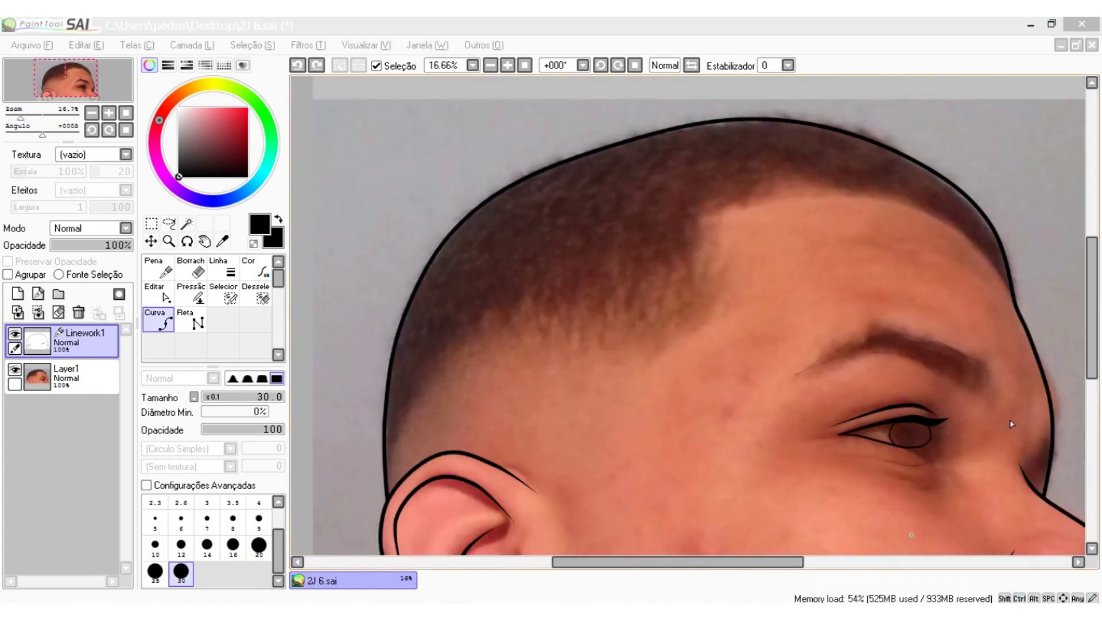
pyautogui.click(1019, 312)
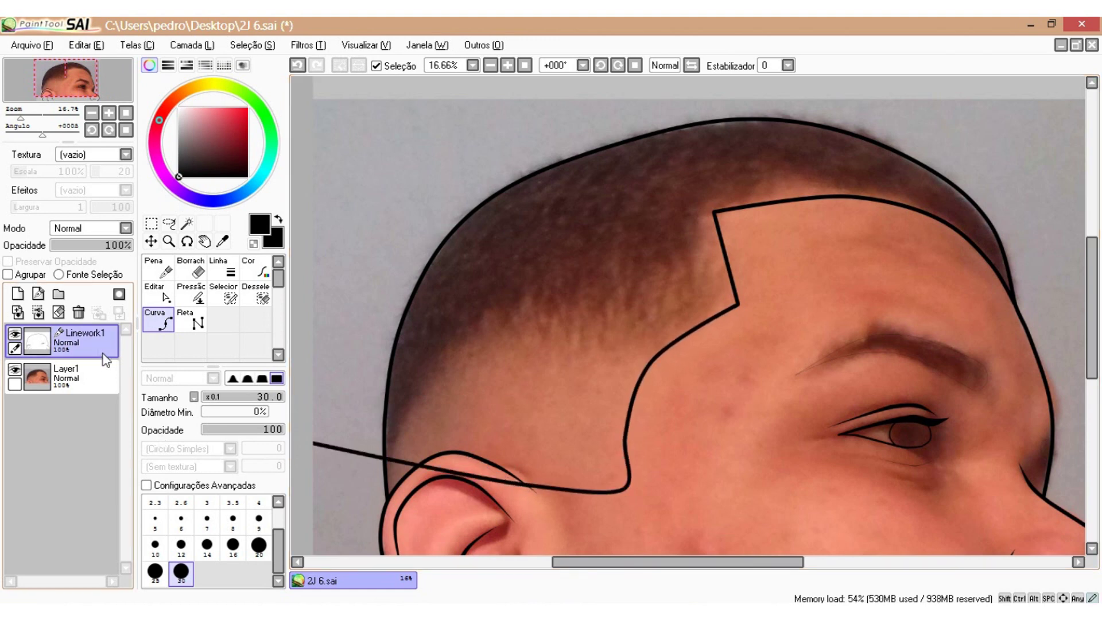
pyautogui.click(187, 223)
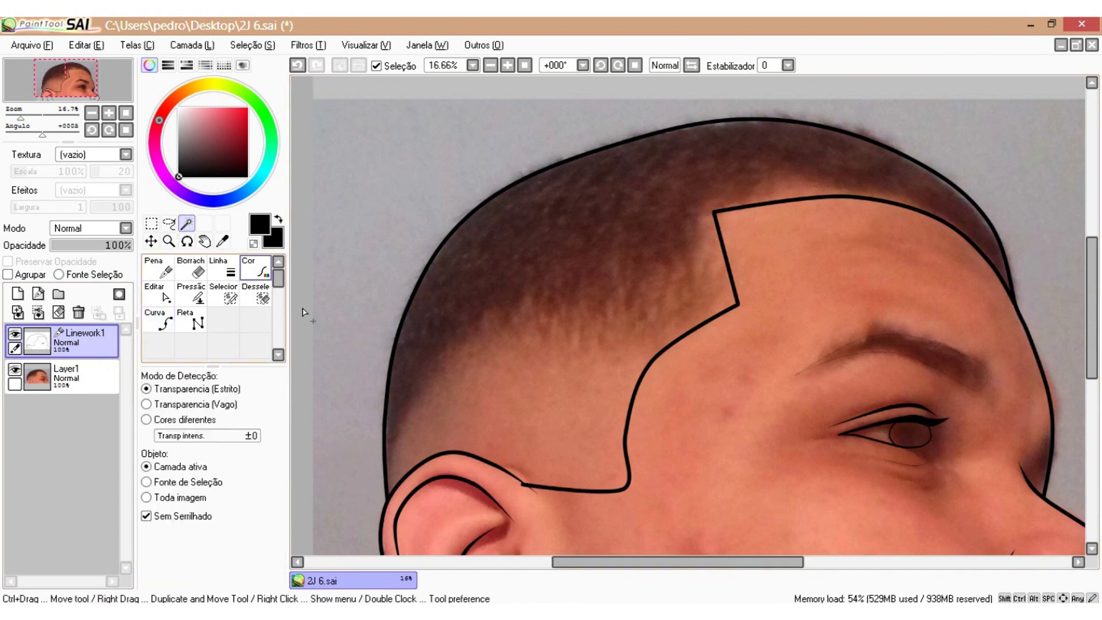
pyautogui.click(485, 346)
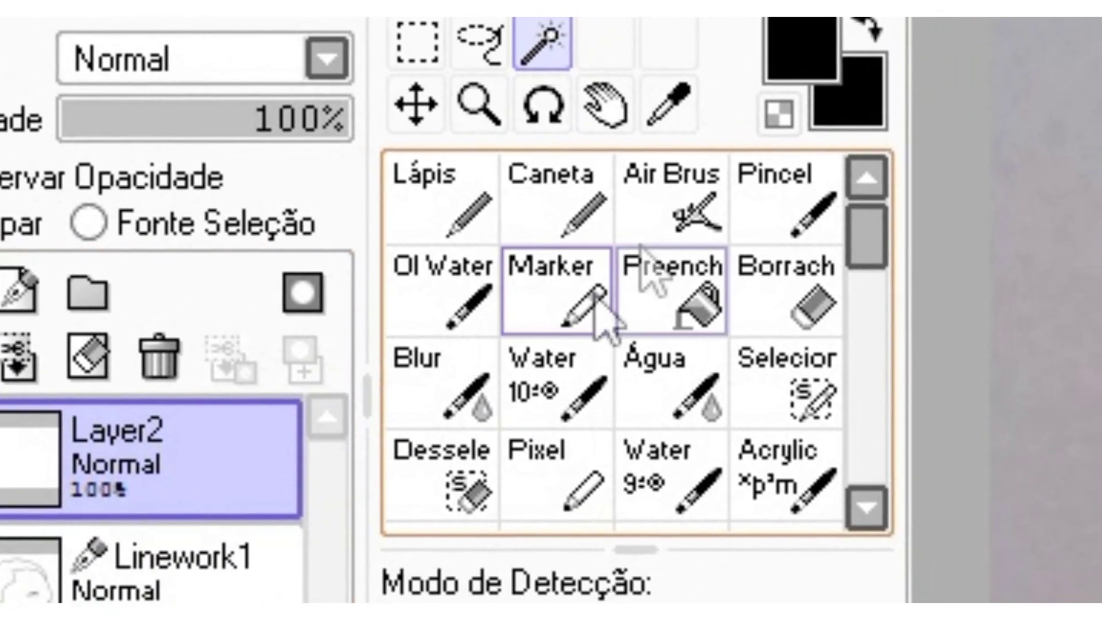
# Paint the upper part of the hair selection black on Layer2 with the Air Brush at size 500
pyautogui.click(641, 229)
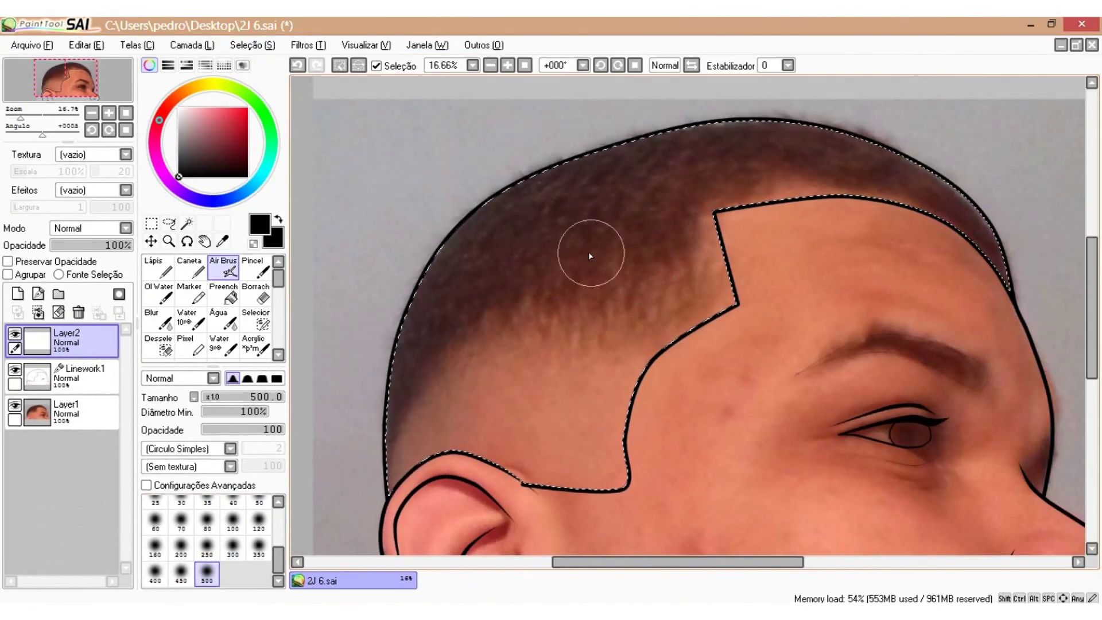
pyautogui.moveTo(917, 187); pyautogui.dragTo(1011, 277)
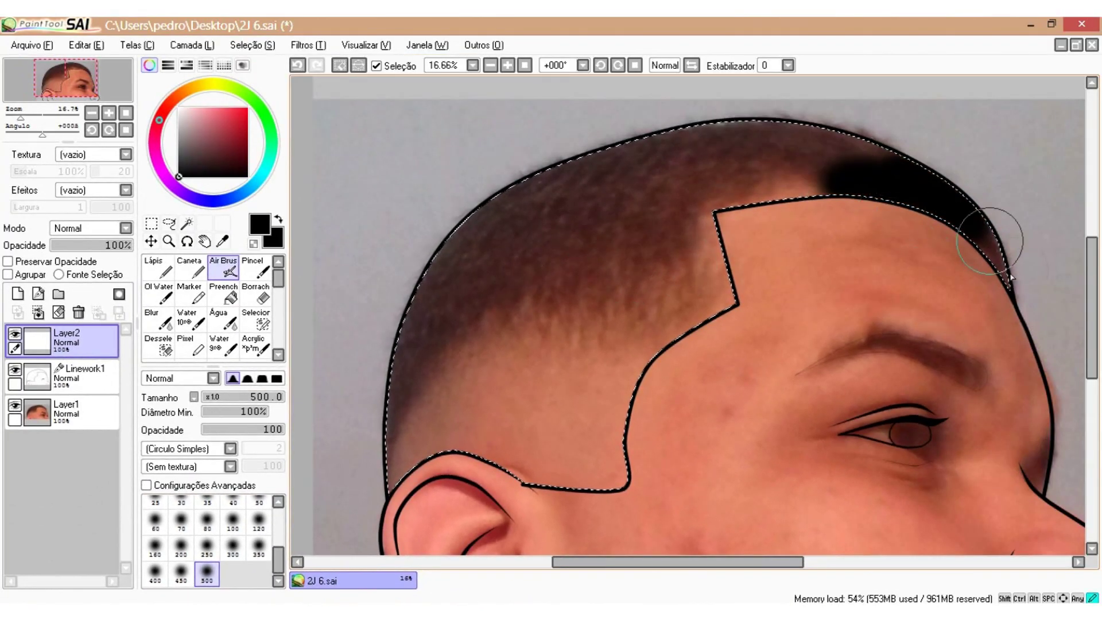
pyautogui.moveTo(891, 165)
pyautogui.mouseDown()
pyautogui.moveTo(752, 146)
pyautogui.moveTo(711, 191)
pyautogui.moveTo(621, 164)
pyautogui.moveTo(763, 294)
pyautogui.mouseUp()
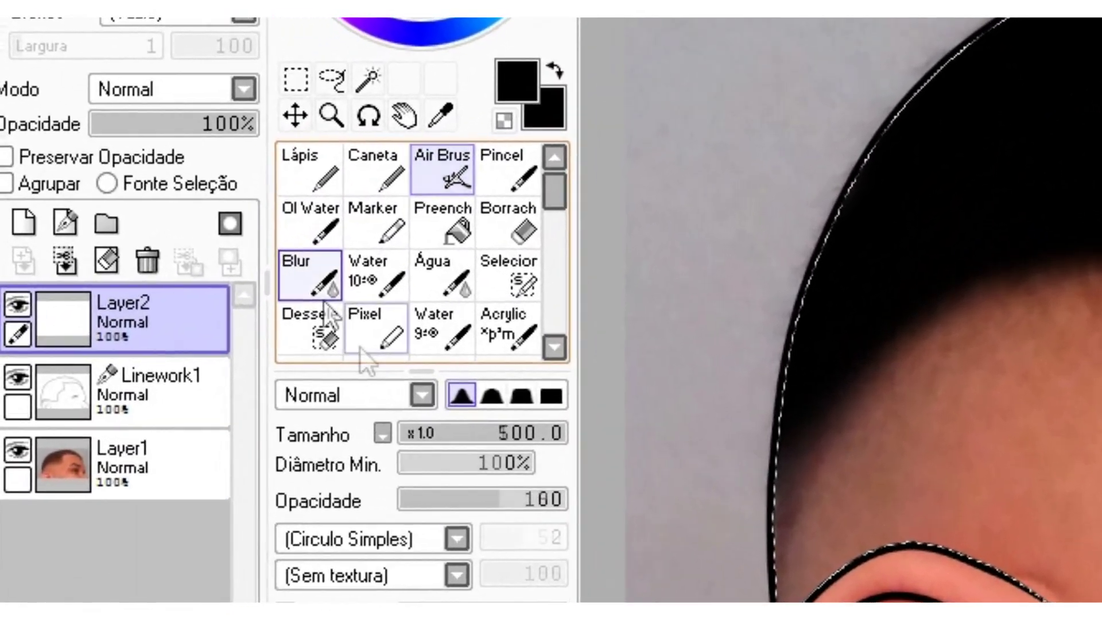
# Blend the lower edge of the black hair into a soft fade with the Blur brush at size 100
pyautogui.click(189, 313)
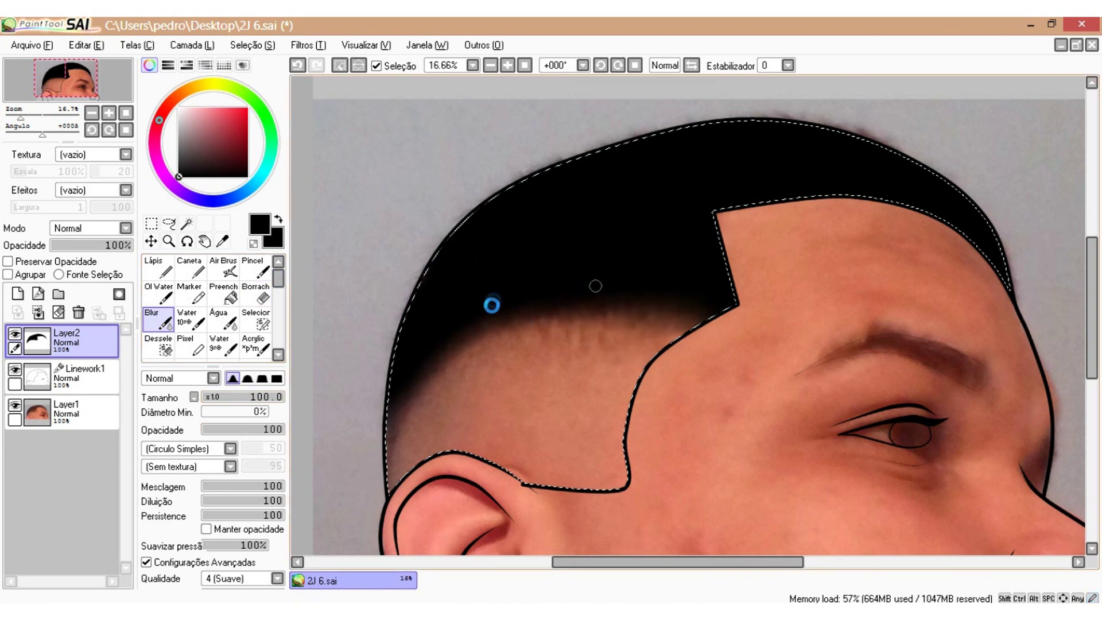
pyautogui.scroll(-1, 596, 285)
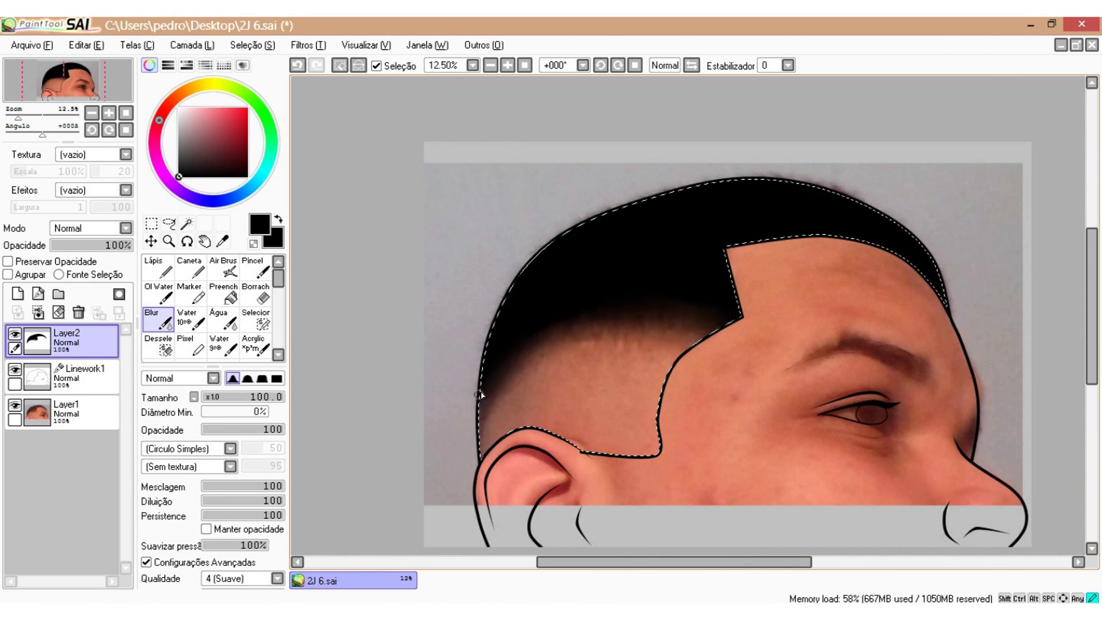
pyautogui.click(15, 406)
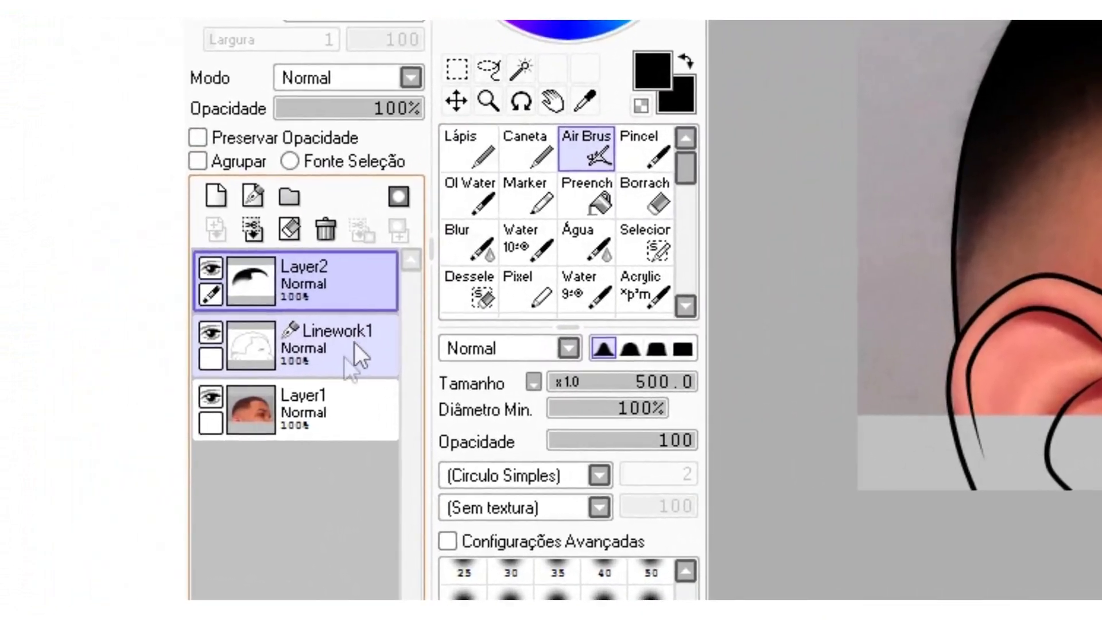
# Hide the temple hairline stroke on Linework1 by applying the Linha tool with size 0.7 and opacity 0
pyautogui.click(324, 353)
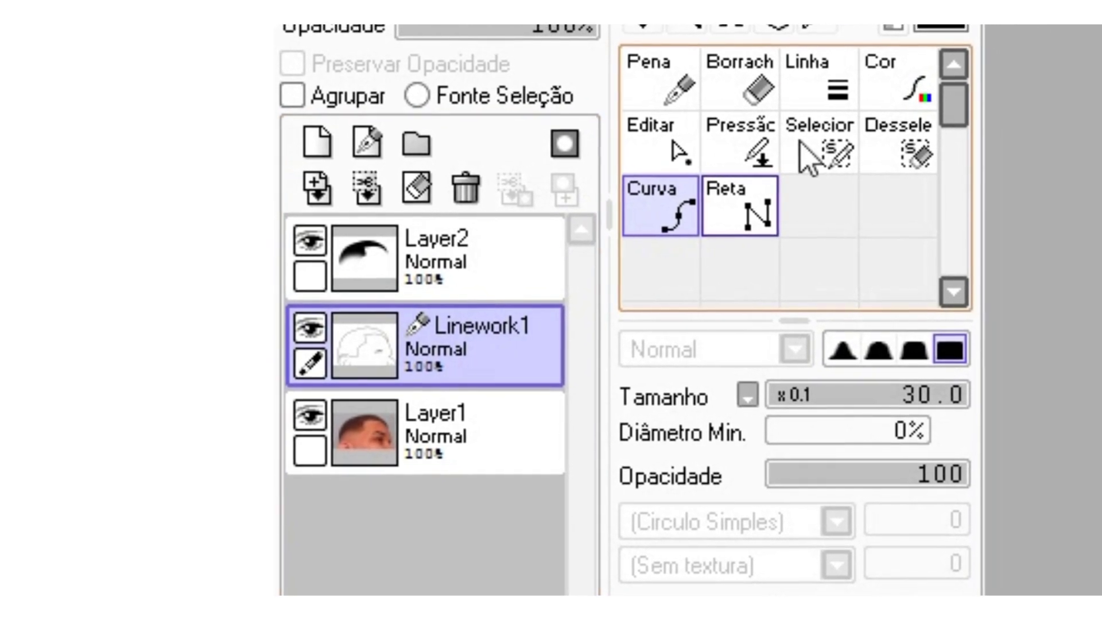
pyautogui.click(835, 86)
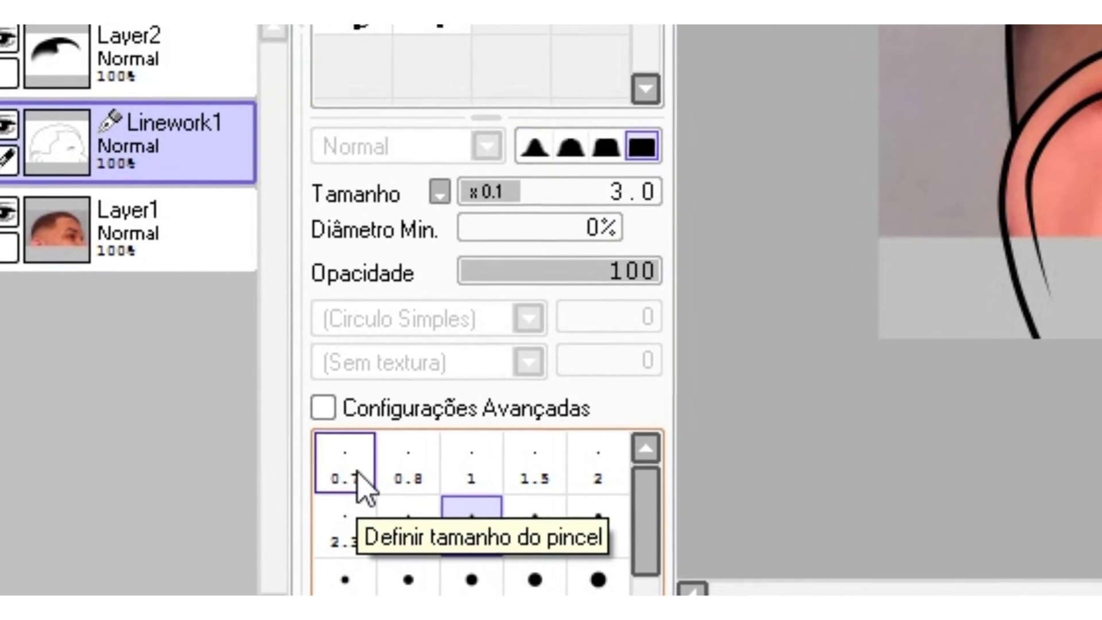
pyautogui.click(356, 474)
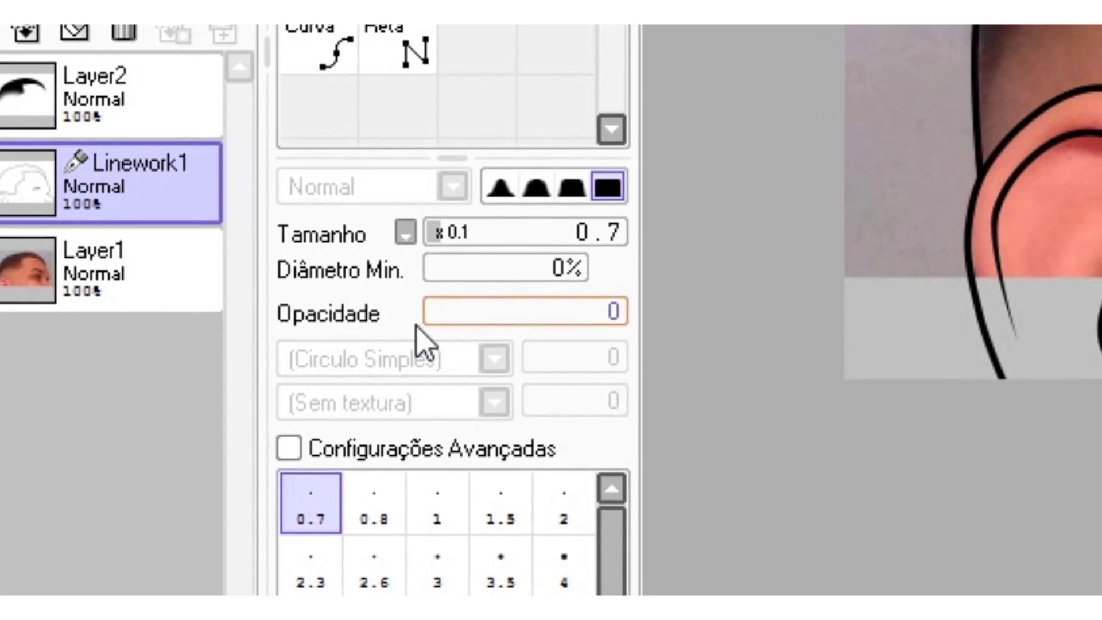
pyautogui.press('Return')
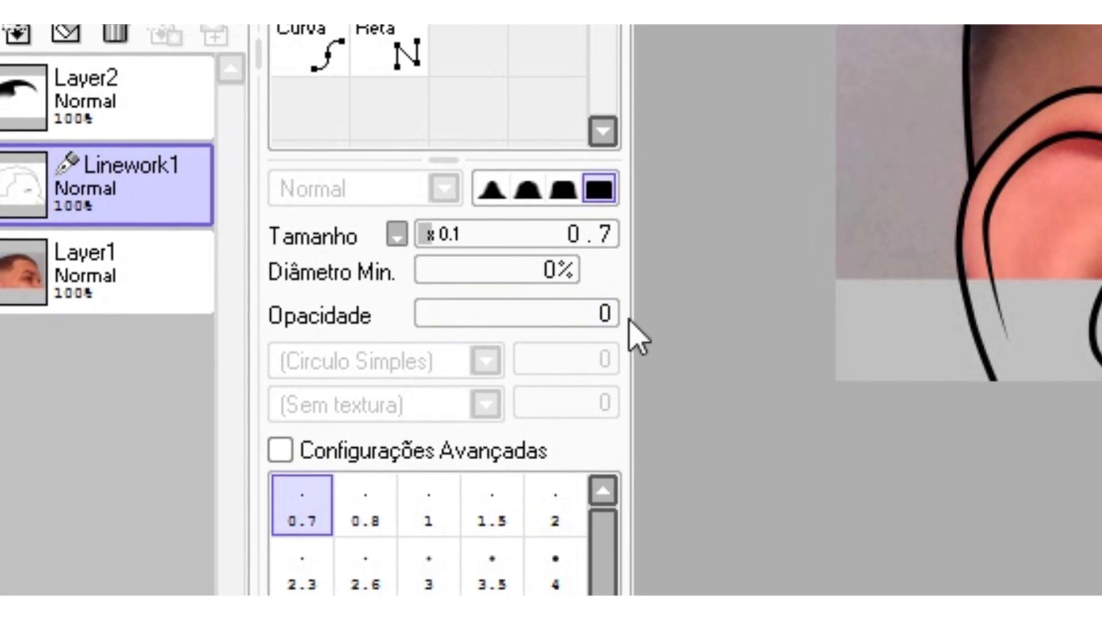
pyautogui.click(589, 319)
pyautogui.write('0')
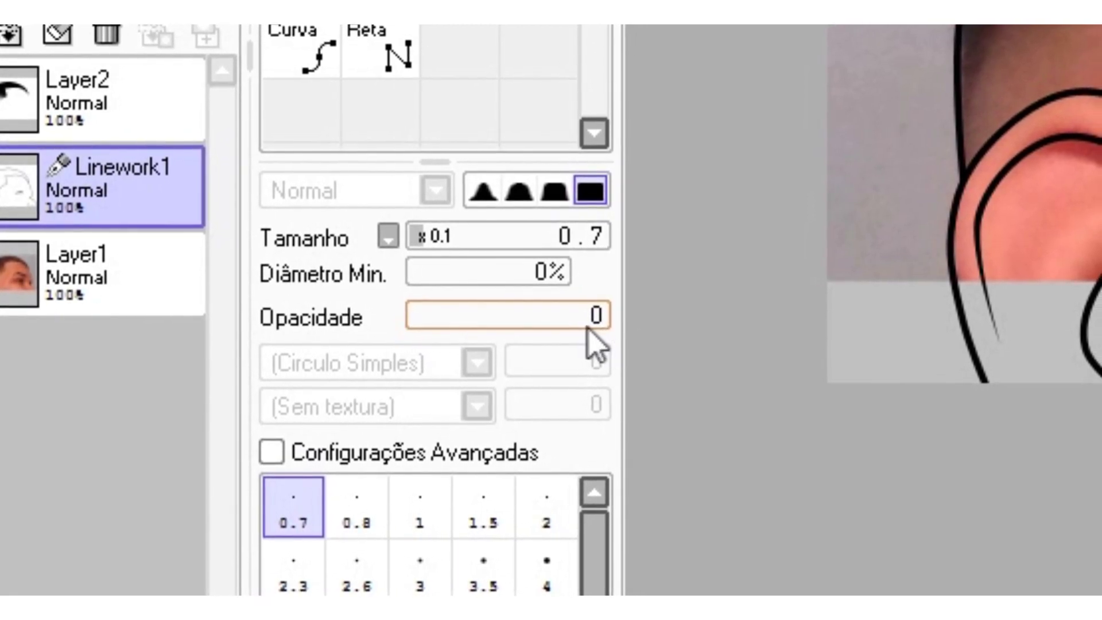
pyautogui.press('Return')
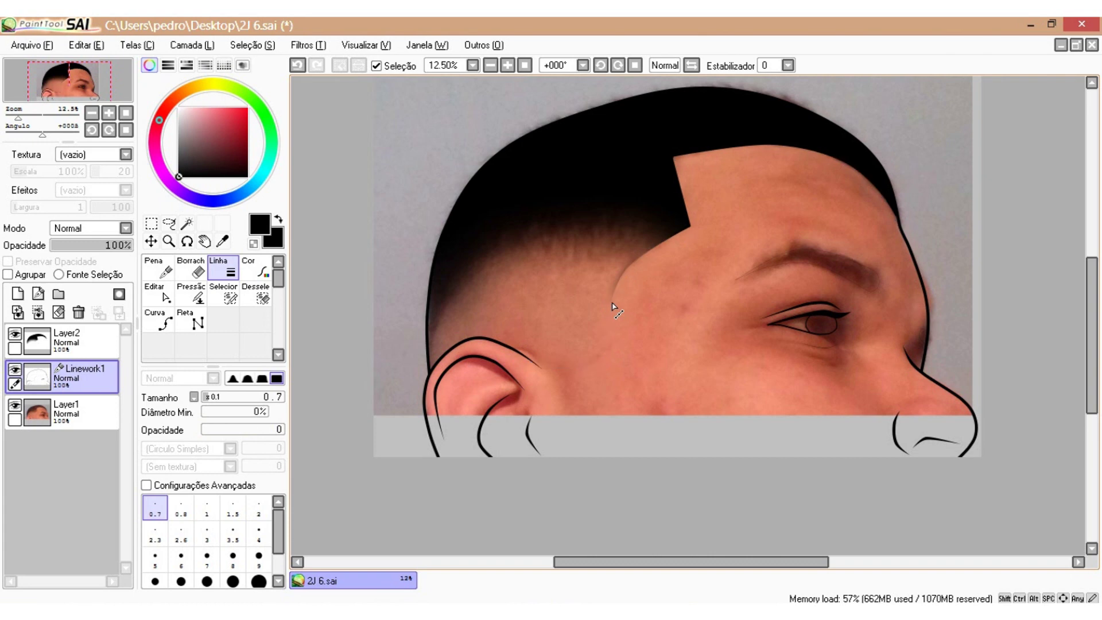
# Select the whole head area from Linework1 with the Magic Wand, and add a new layer between Linework1 and Layer2
pyautogui.click(187, 223)
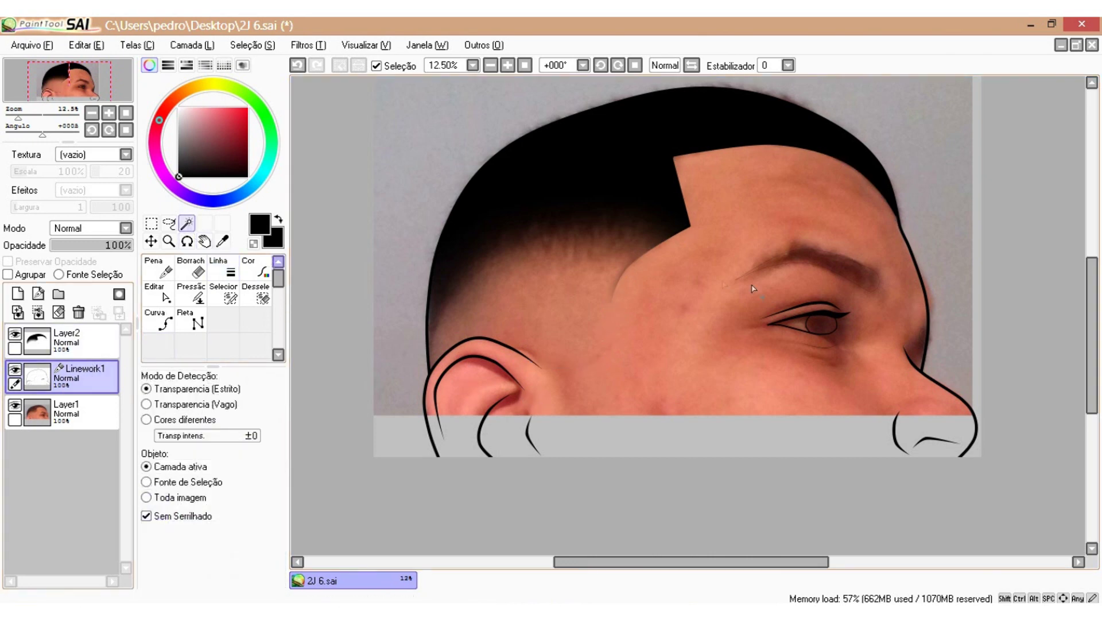
pyautogui.click(698, 294)
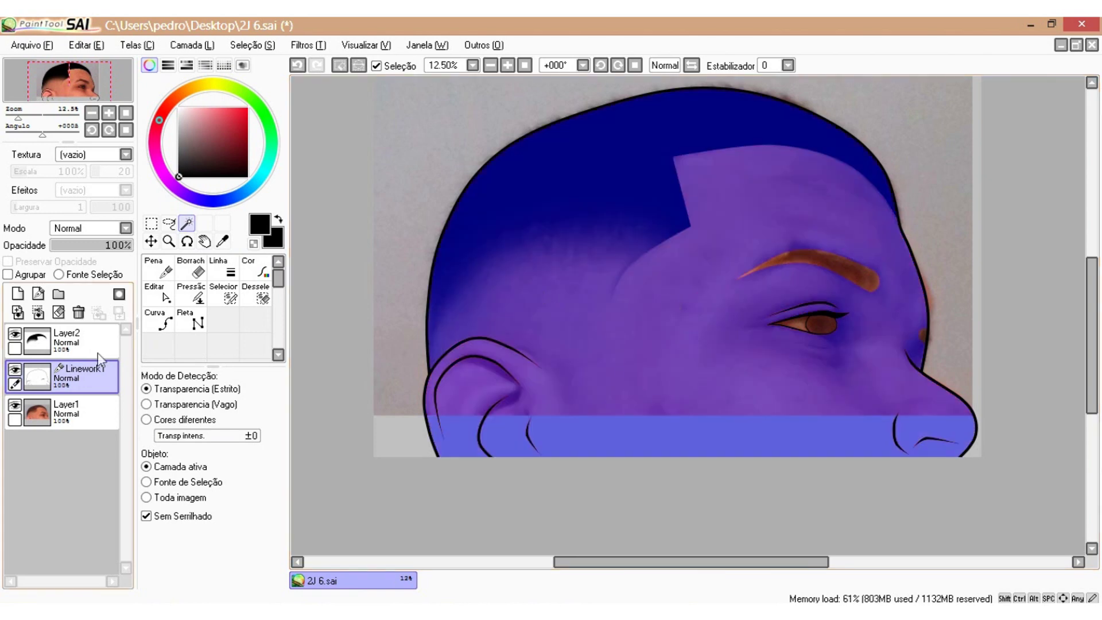
pyautogui.click(17, 294)
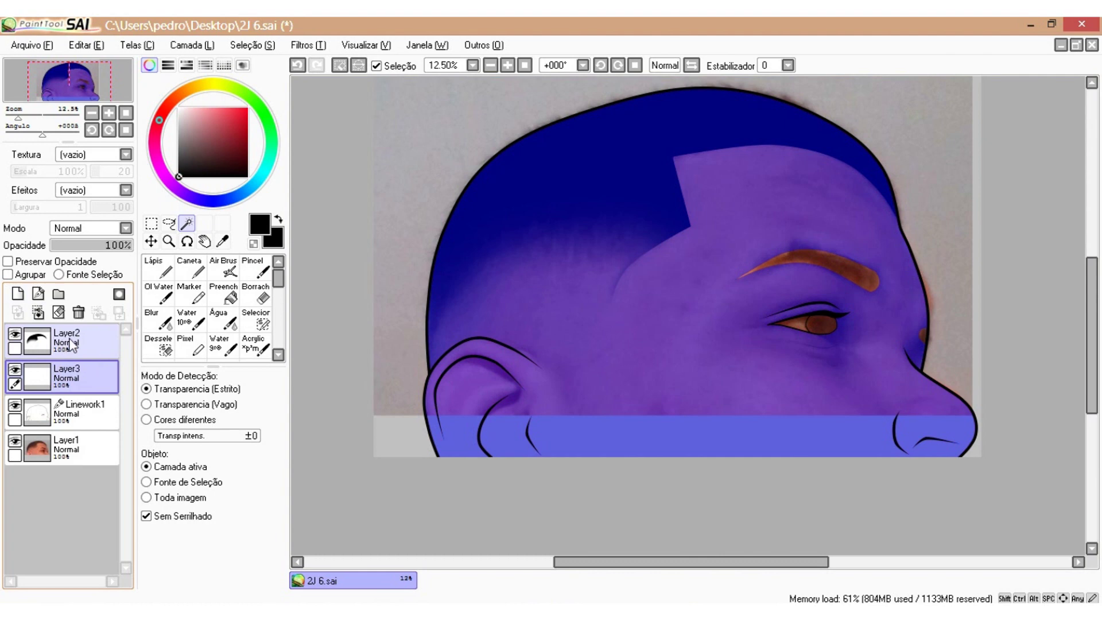
pyautogui.moveTo(66, 384)
pyautogui.mouseDown()
pyautogui.moveTo(70, 346)
pyautogui.moveTo(86, 390)
pyautogui.mouseUp()
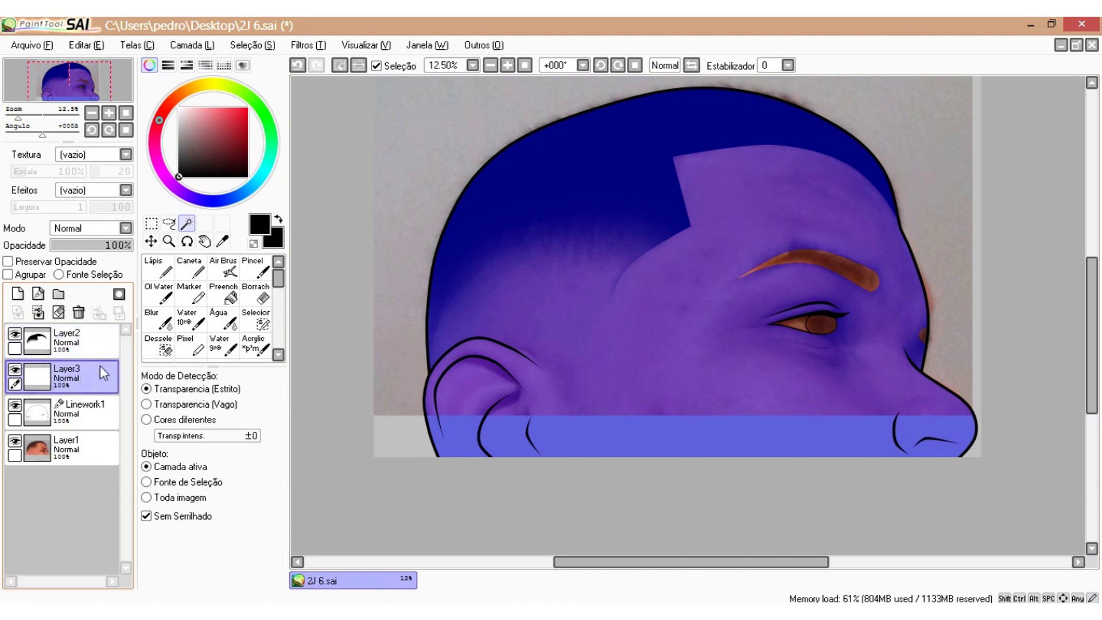
# Fill the head selection on Layer3 with the light beige skin swatch and clear the selection
pyautogui.click(222, 271)
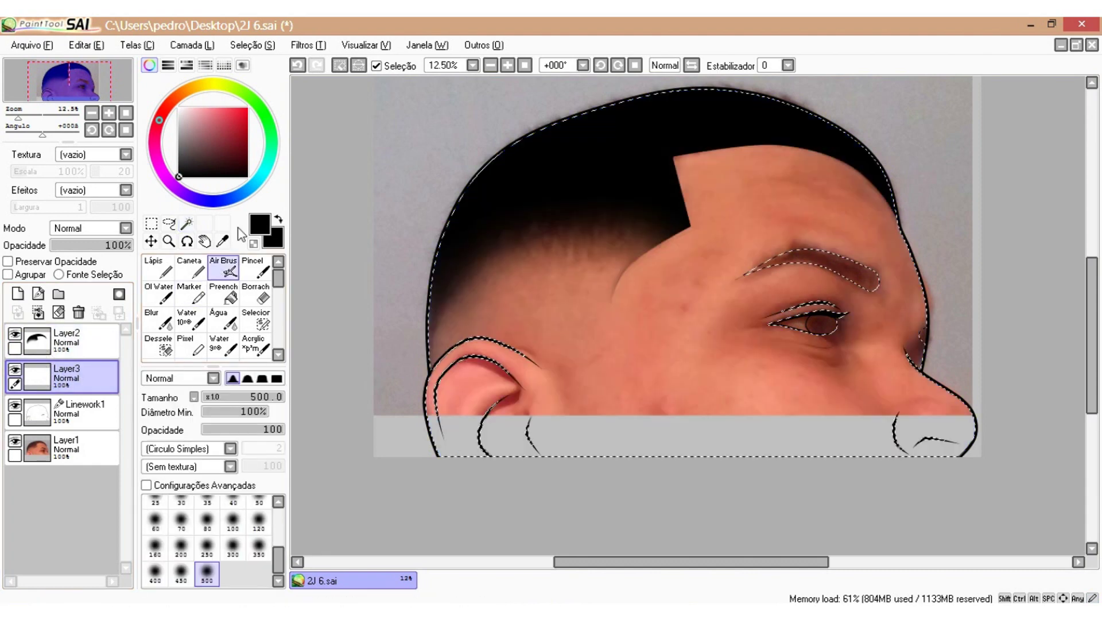
pyautogui.click(224, 65)
pyautogui.click(149, 220)
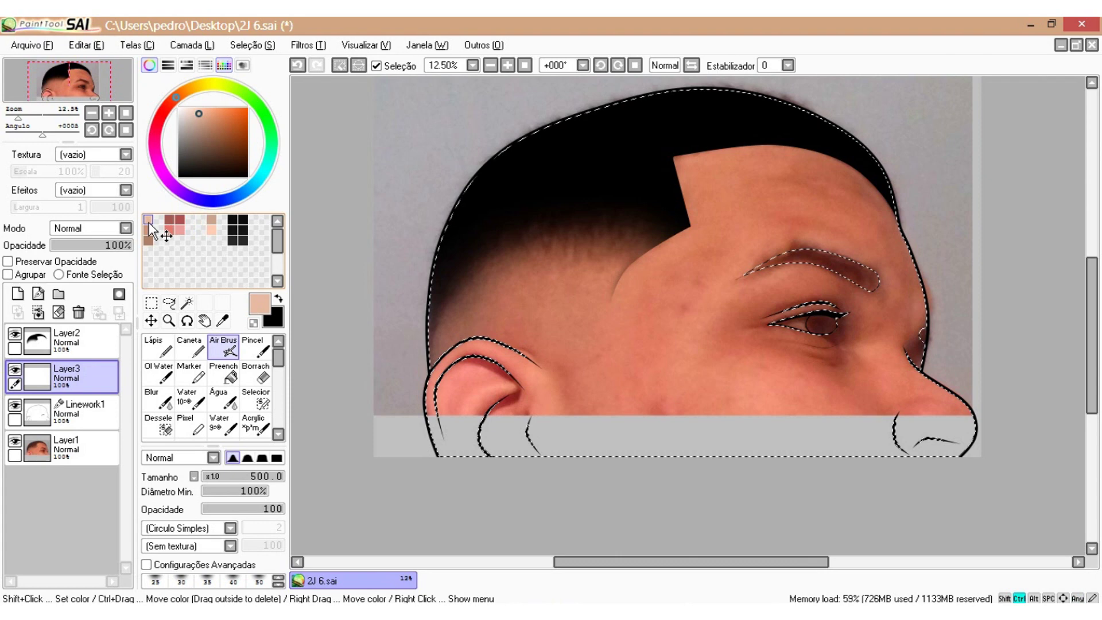
pyautogui.hotkey('ctrl', 'f')
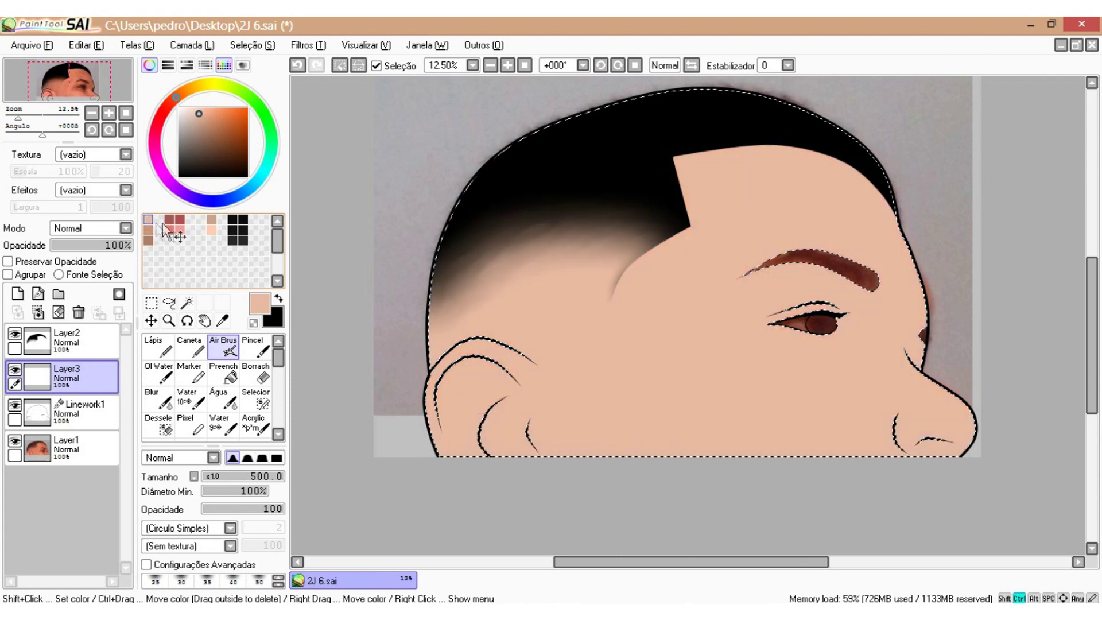
pyautogui.hotkey('ctrl', 'd')
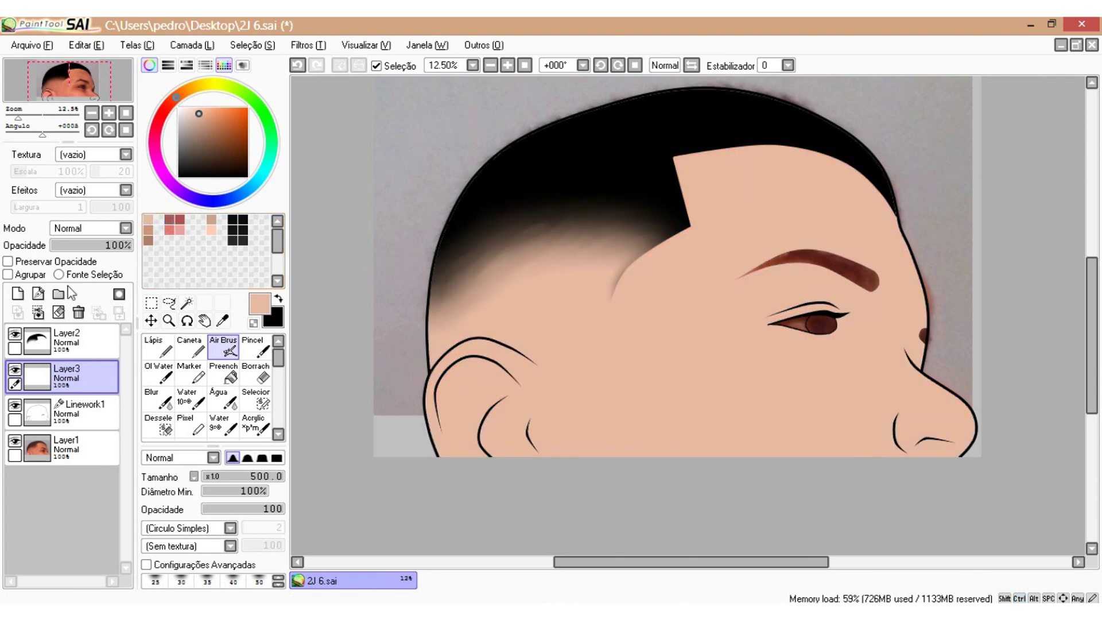
# Move Linework1 to the top of the layer stack, and fill the eyebrow, iris and far eyebrow tip black on Layer2
pyautogui.click(91, 411)
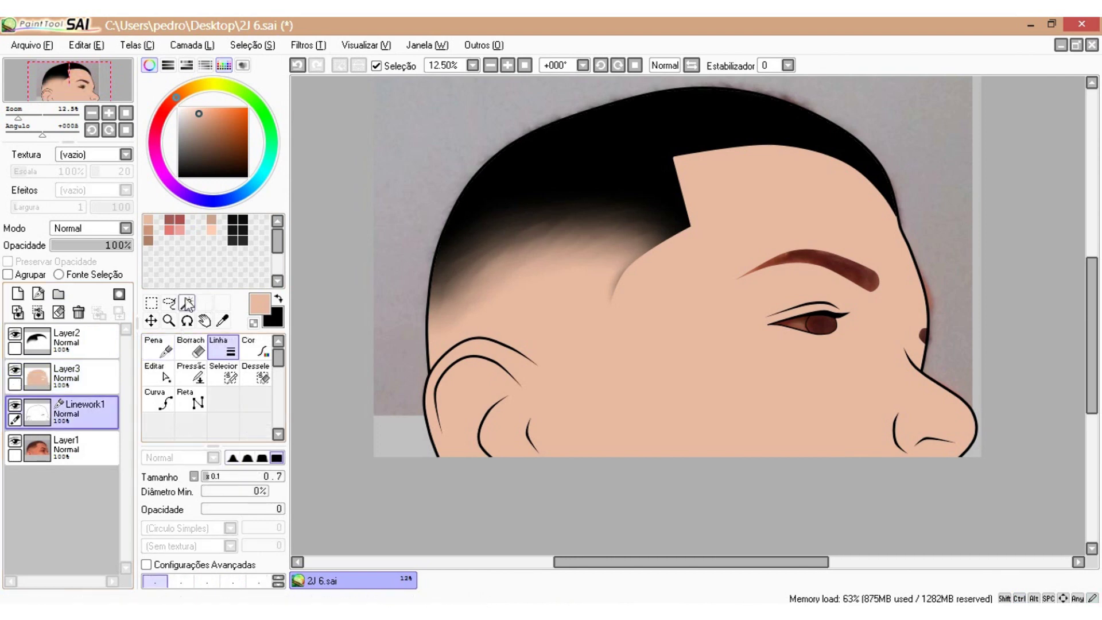
pyautogui.moveTo(69, 414); pyautogui.dragTo(94, 334)
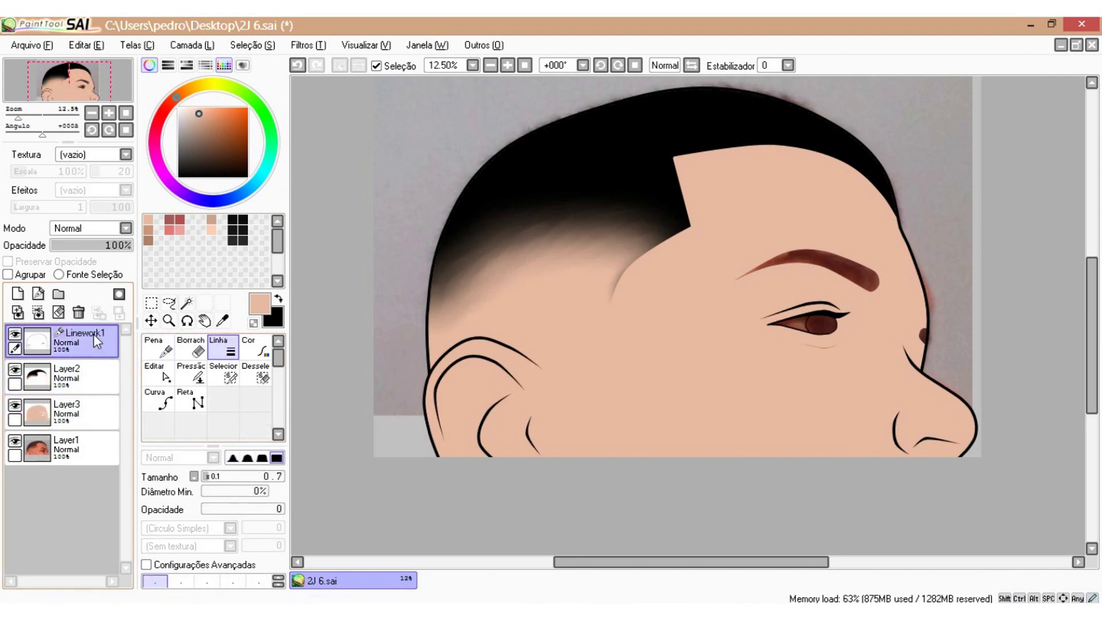
pyautogui.click(186, 303)
pyautogui.click(835, 264)
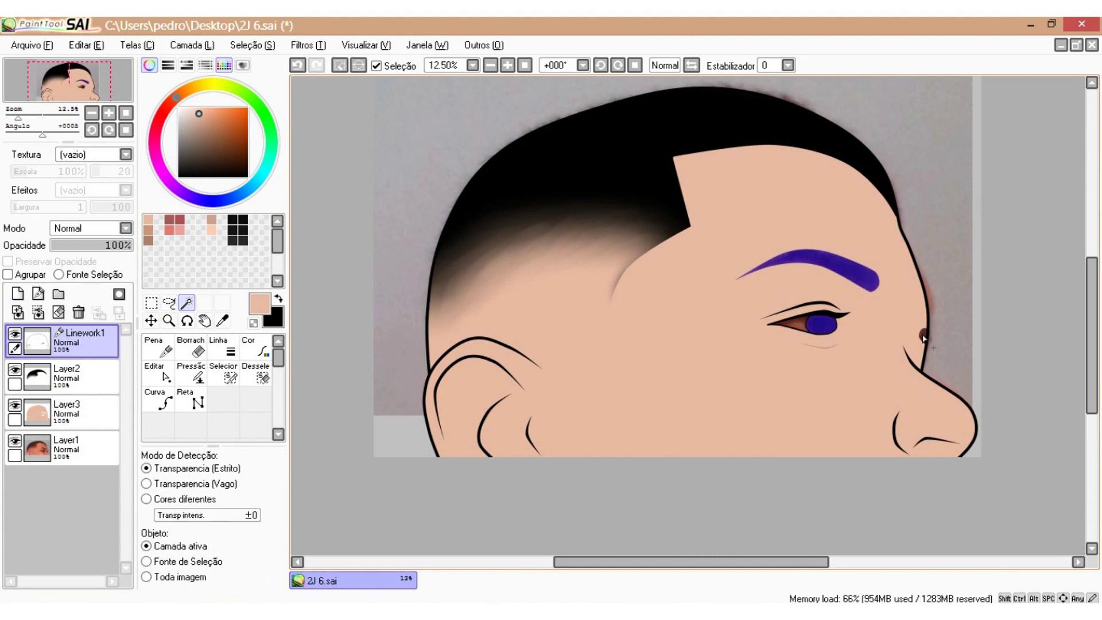
pyautogui.click(81, 378)
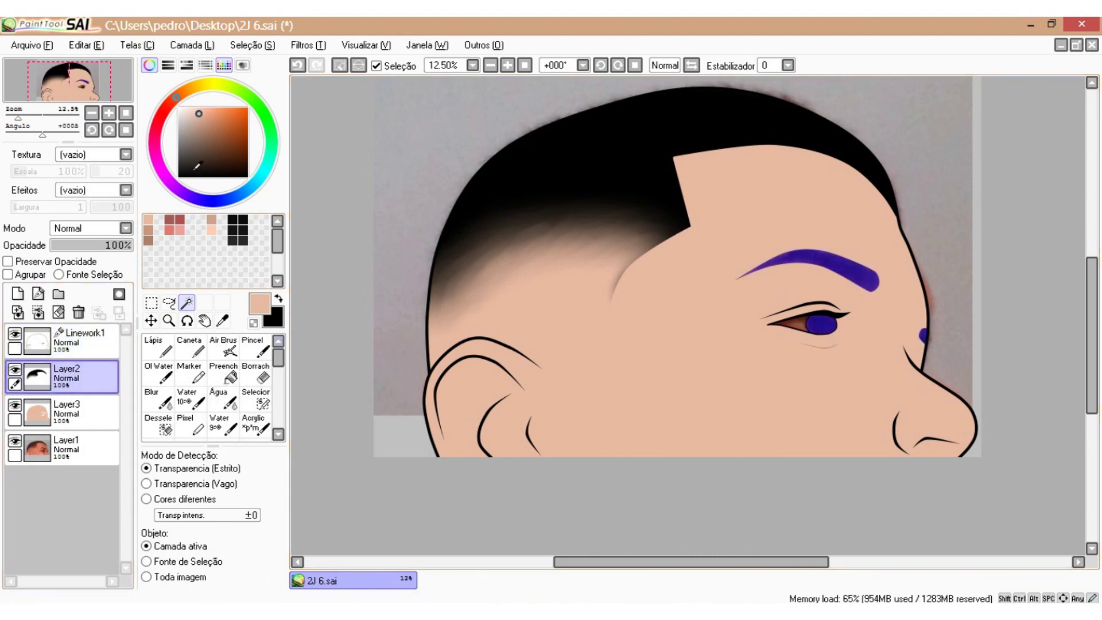
pyautogui.hotkey('ctrl', 'd')
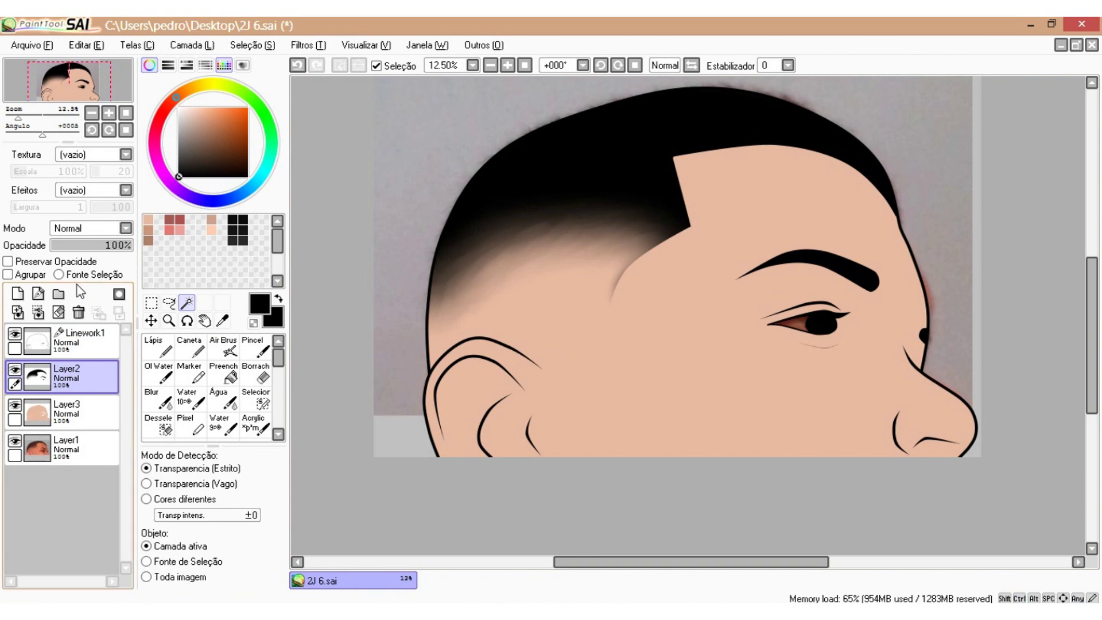
# Hide the reference photo on Layer1 to show the drawing on a white background
pyautogui.scroll(-1, 764, 376)
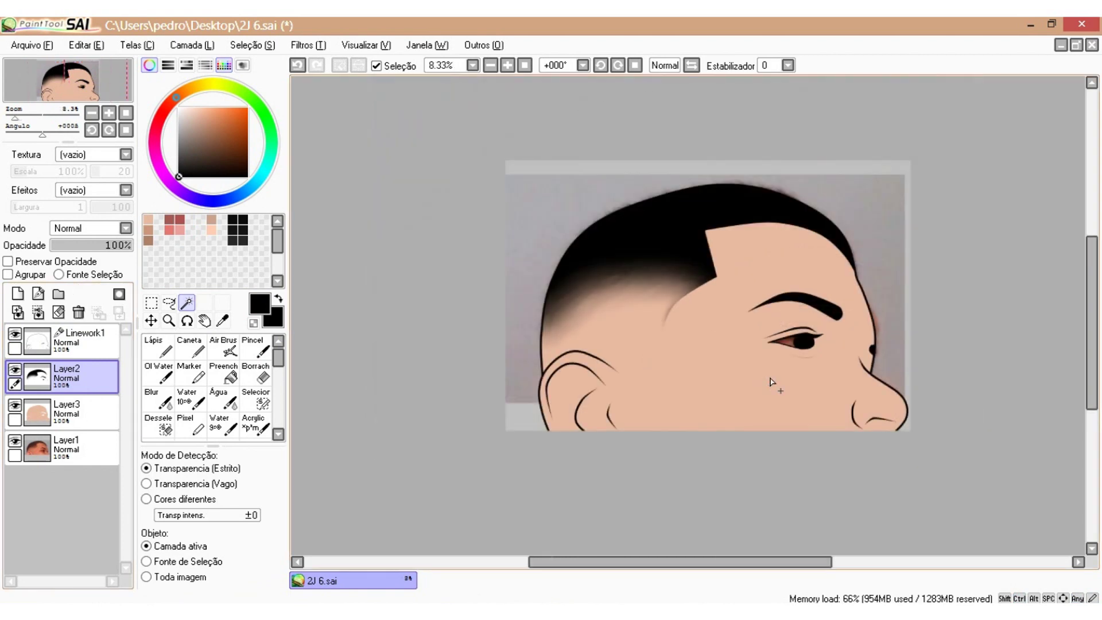
pyautogui.scroll(1, 699, 313)
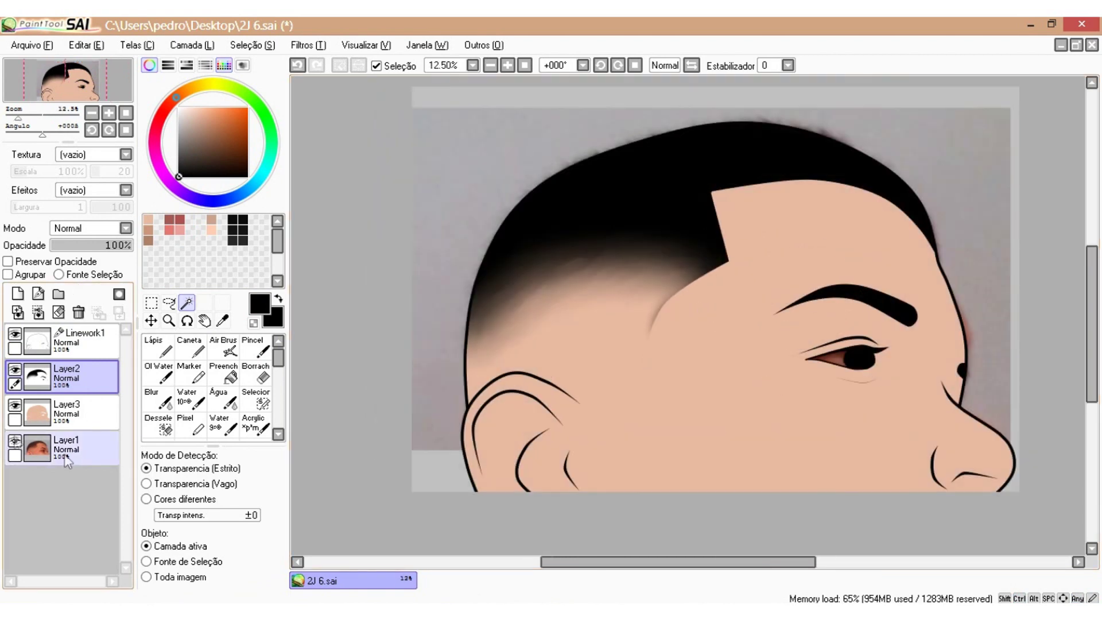
pyautogui.click(15, 441)
pyautogui.scroll(-1, 597, 310)
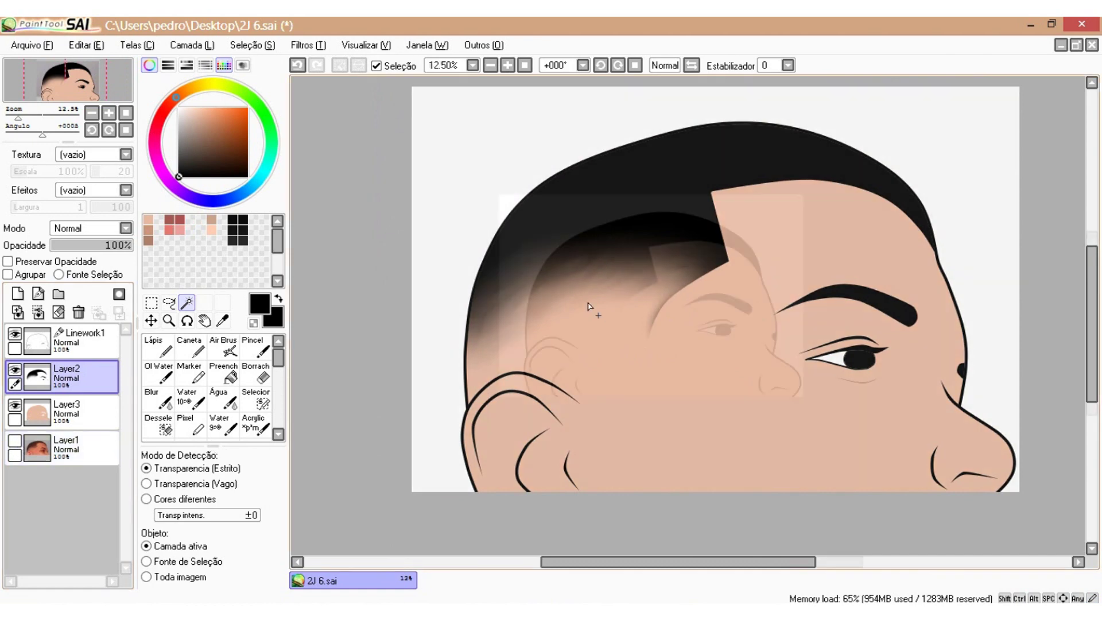